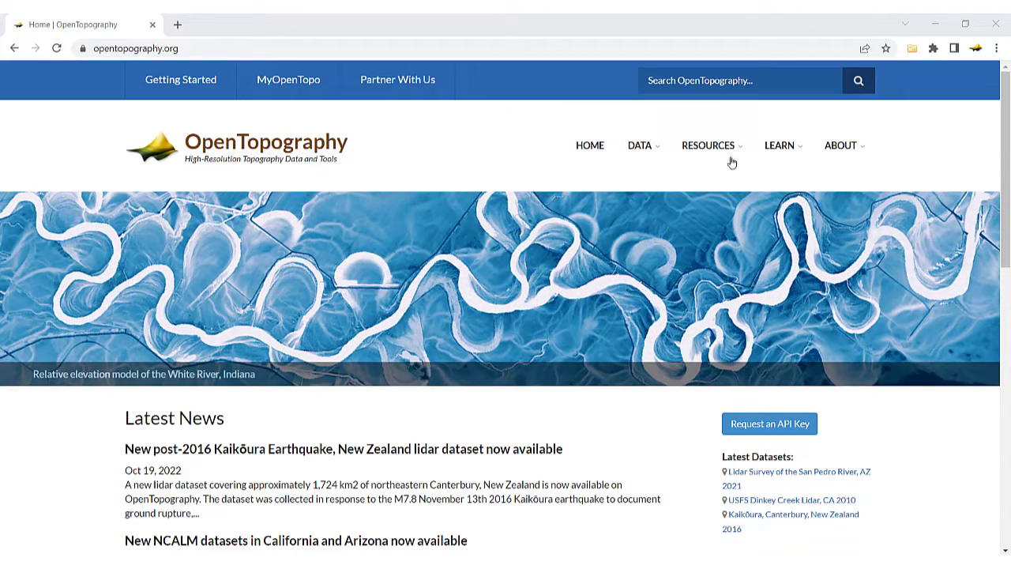
Step: Reveal the DATA dropdown menu in the OpenTopography homepage's top navigation
mouse_move(657, 149)
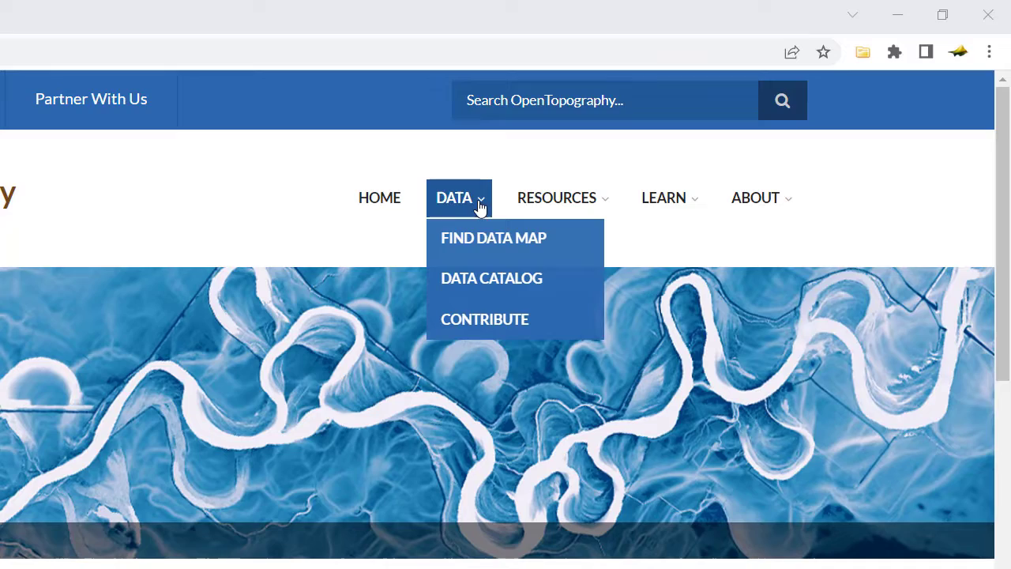
Step: Open the ALOS World 3D - 30m page from the Data Catalog's Global & Regional DEM [10] list
left_click(548, 281)
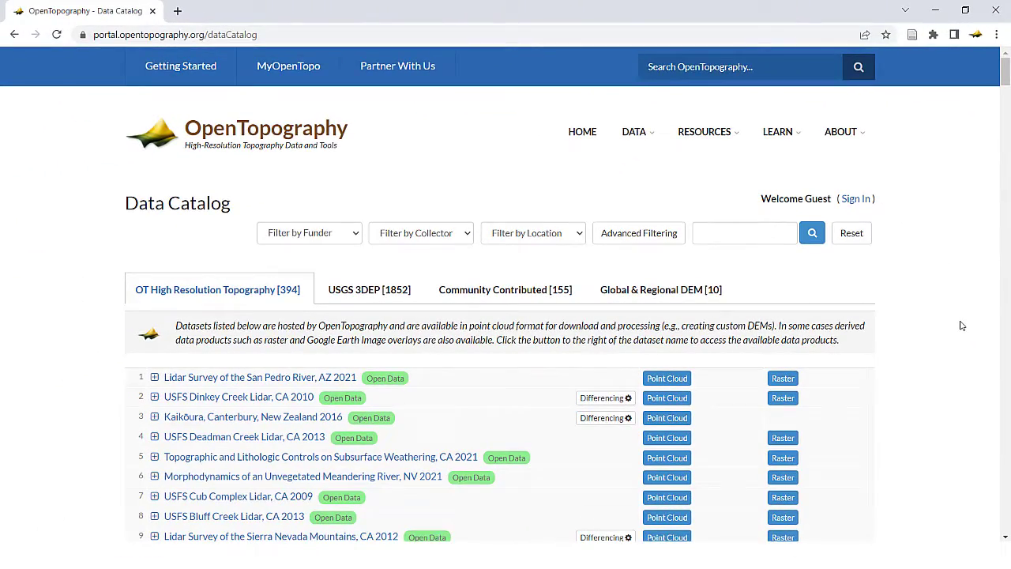
scroll(962, 326, "down", 1)
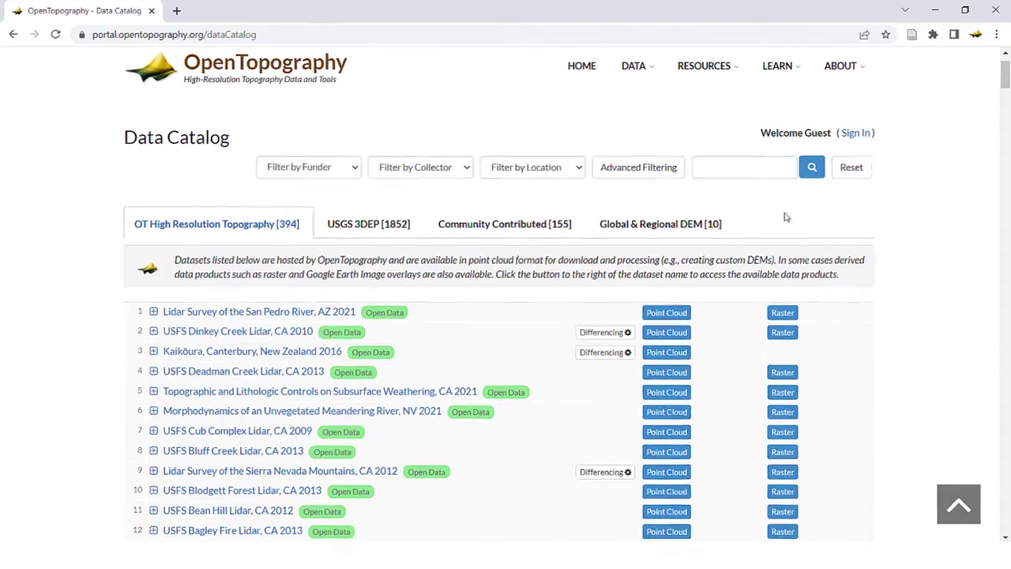
left_click(715, 226)
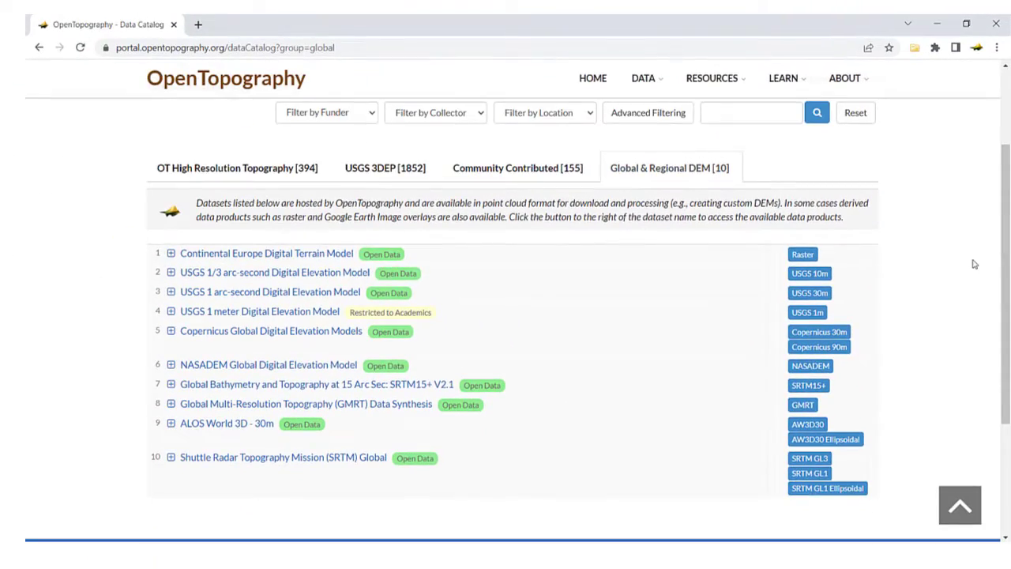
left_click(232, 424)
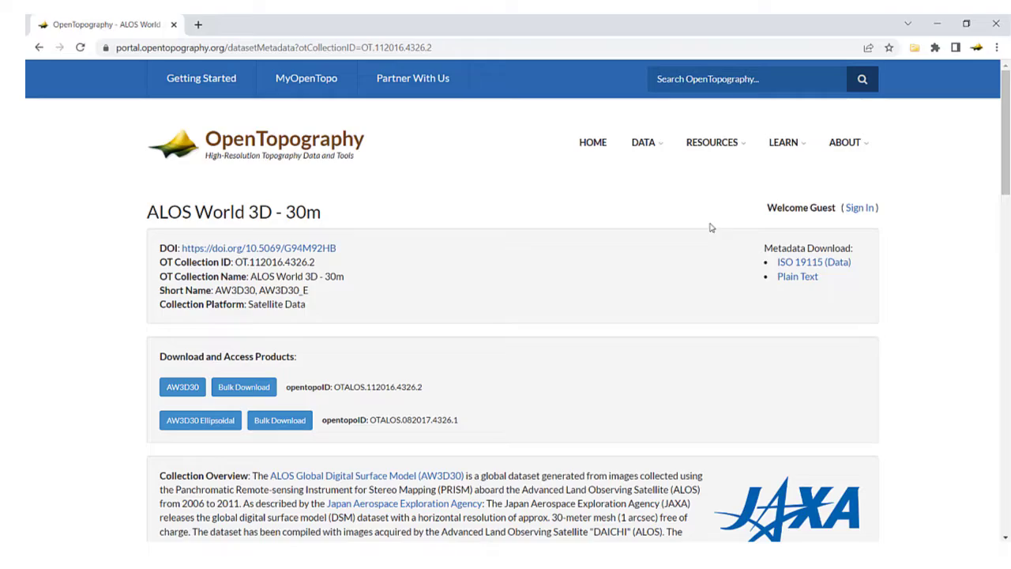
Step: Open the Find Data Map, zoom it onto the United States, and list the overlay datasets
mouse_move(665, 148)
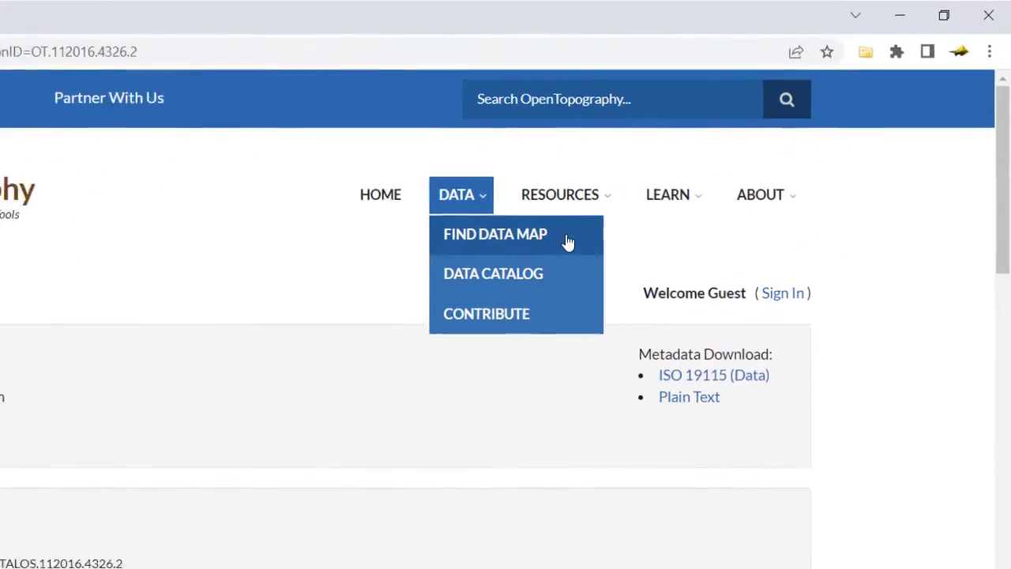
left_click(559, 246)
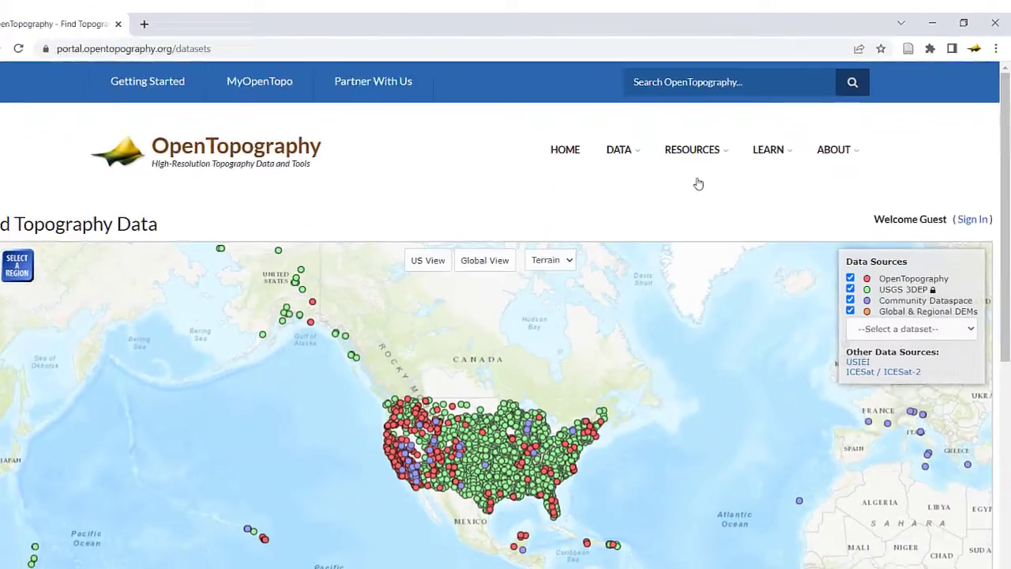
left_click_drag(1008, 188, 1007, 241)
scroll(766, 344, "up", 1)
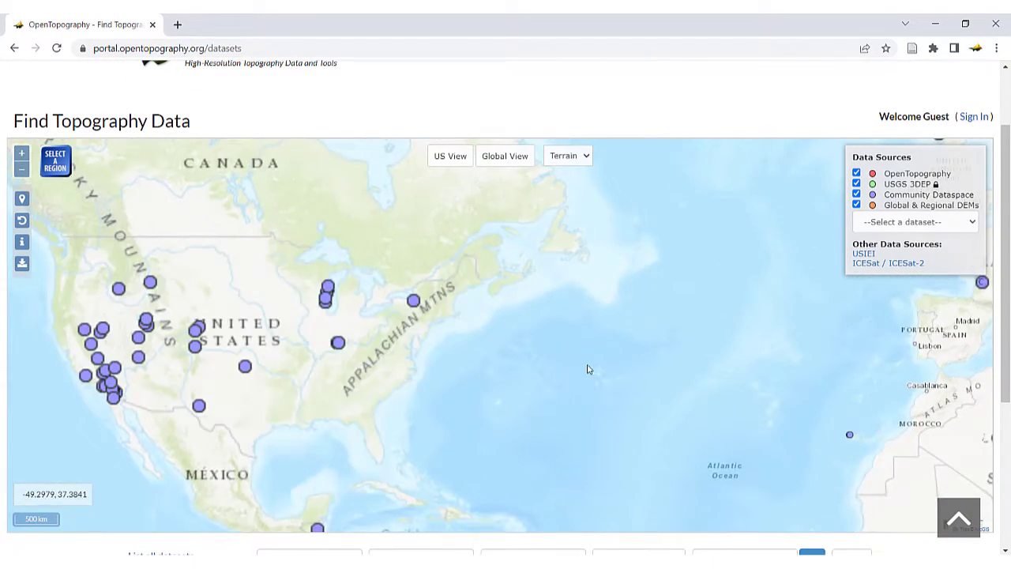
left_click_drag(575, 372, 798, 354)
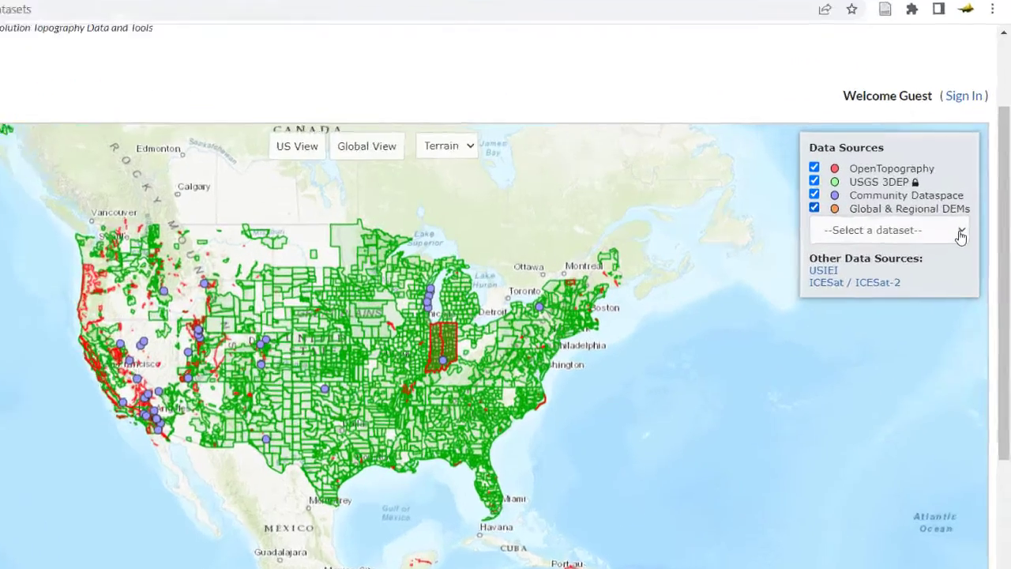
left_click(971, 223)
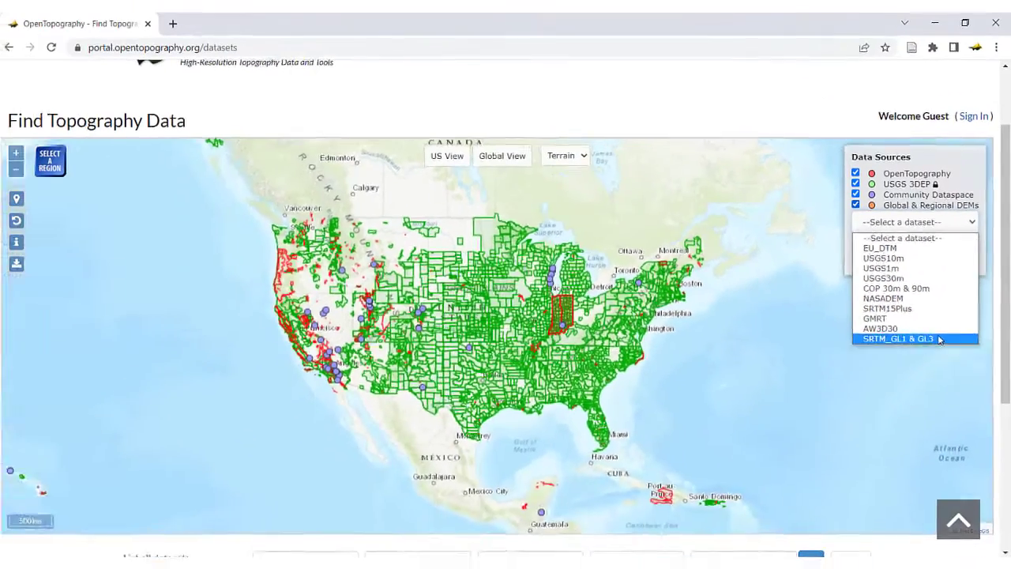
Step: Overlay SRTM_GL1 & GL3 coverage and zoom the map to Mexico City and Puebla
left_click(895, 431)
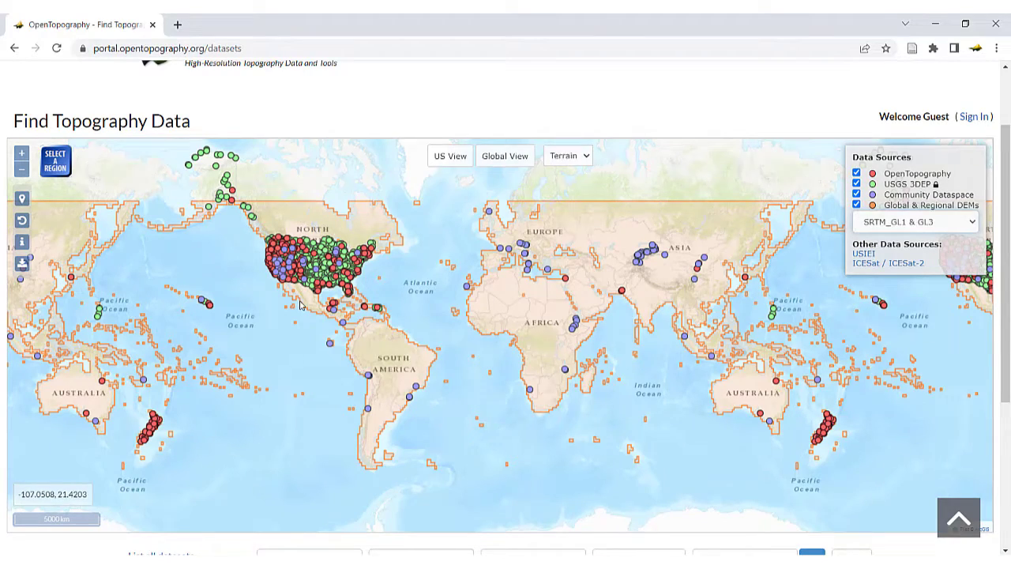
scroll(300, 306, "up", 3)
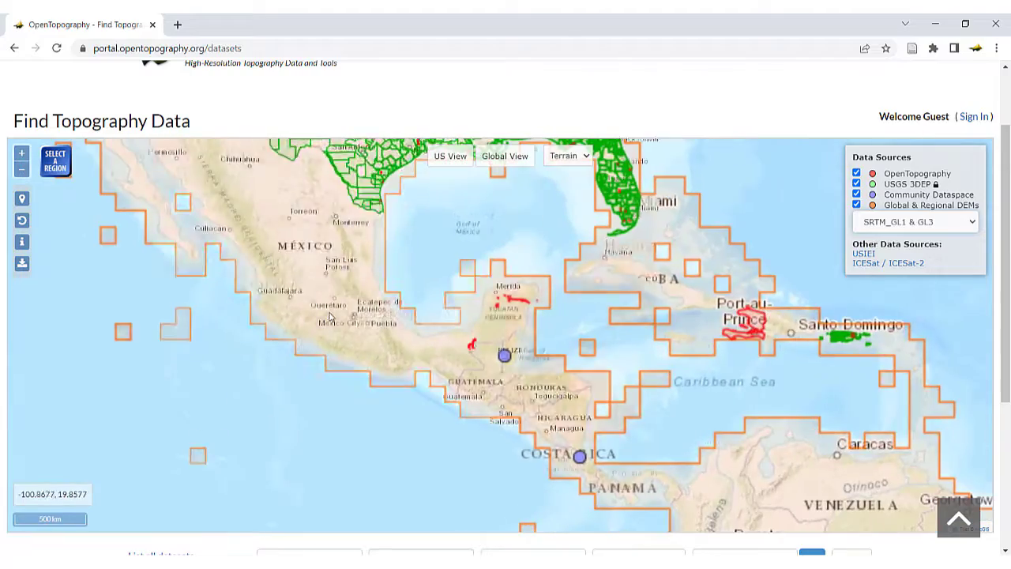
scroll(330, 316, "up", 3)
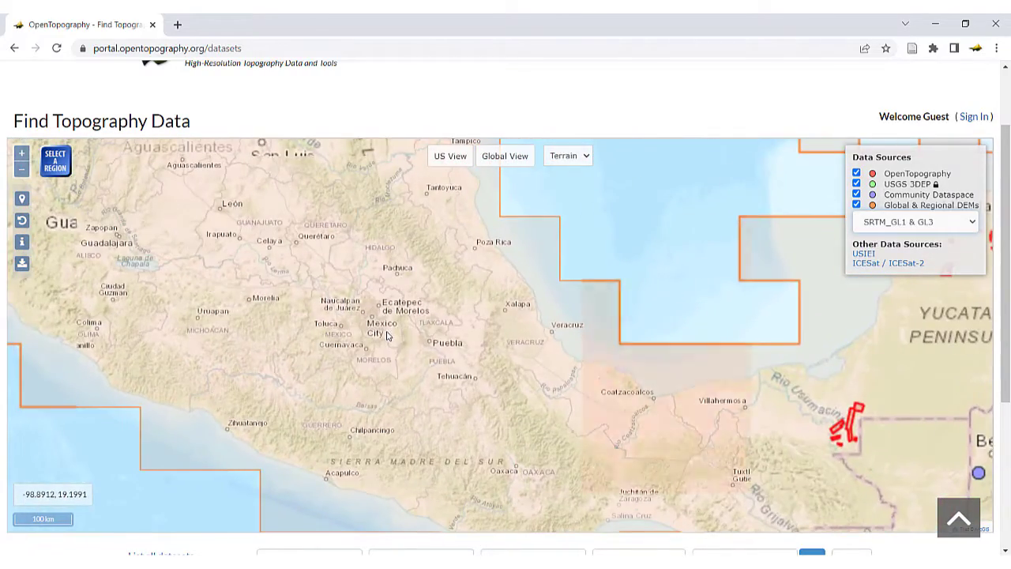
scroll(386, 336, "up", 1)
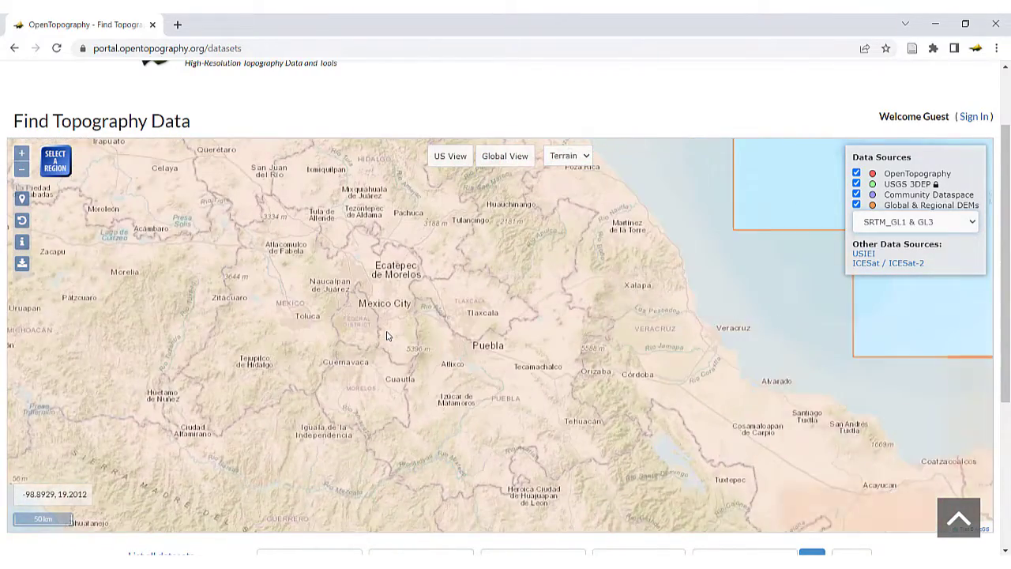
scroll(386, 335, "up", 1)
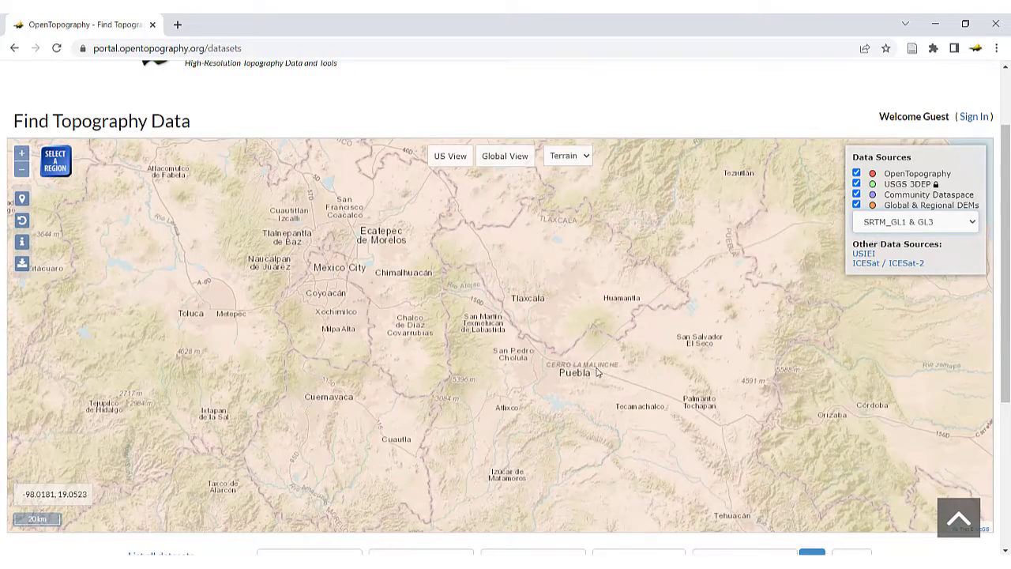
left_click_drag(598, 372, 609, 351)
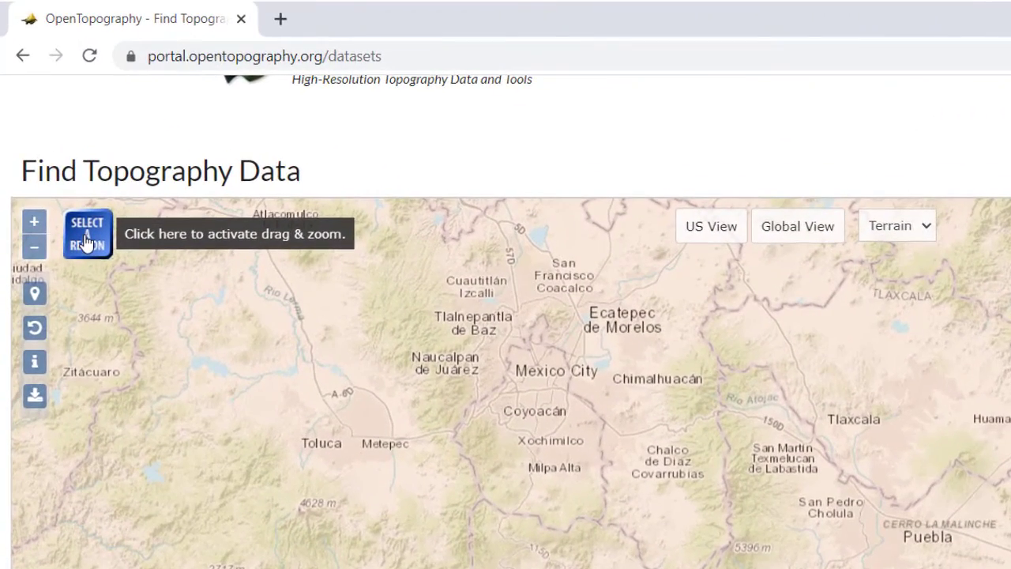
Step: Draw a rectangular search region southeast of Mexico City, spanning Chalco toward Cholula
left_click(87, 241)
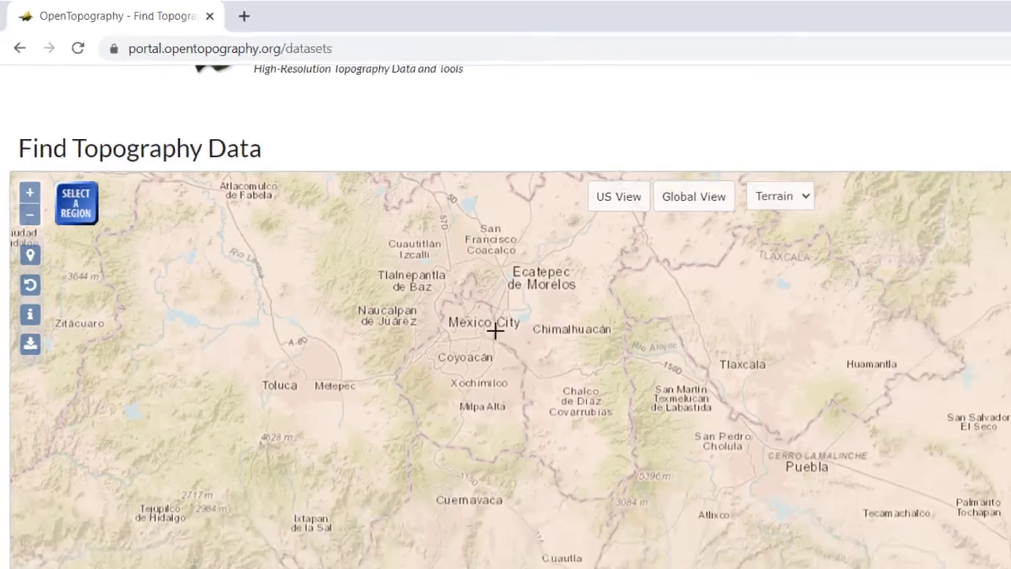
left_click_drag(565, 384, 700, 416)
left_click_drag(444, 263, 579, 433)
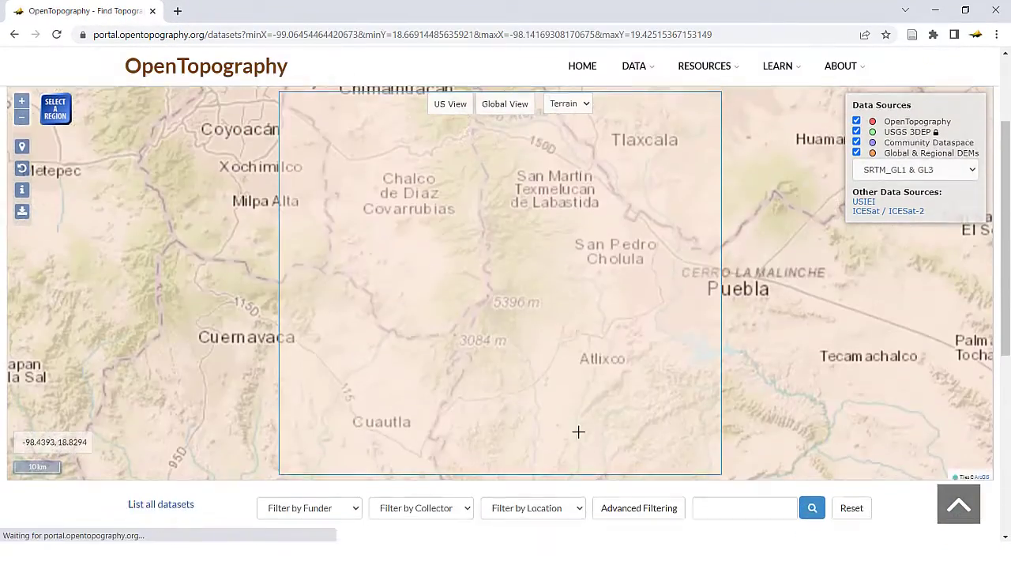
Step: Show the Global & Regional DEM [7] results and expand, then collapse, the Copernicus description
scroll(577, 428, "down", 5)
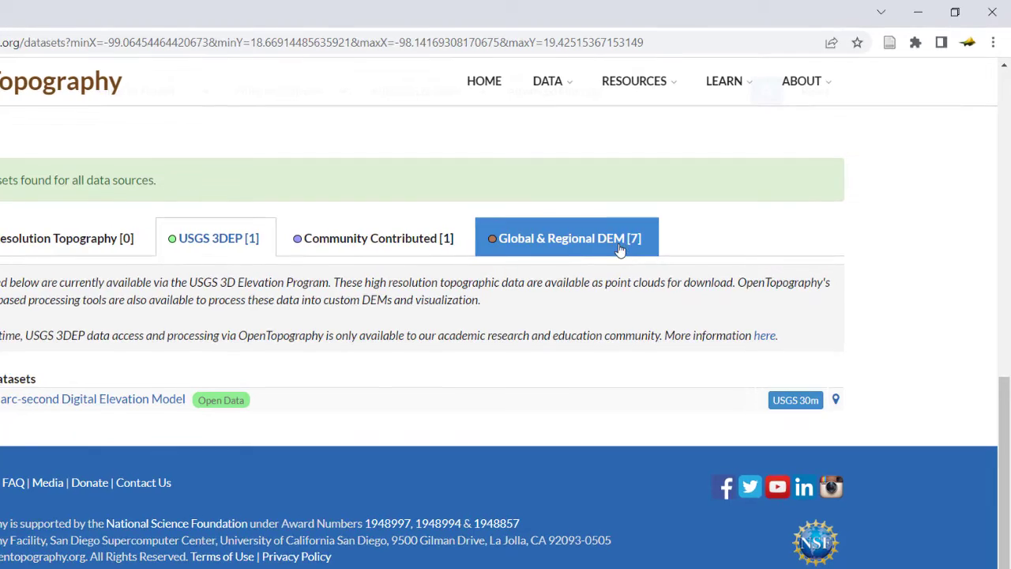
left_click(618, 244)
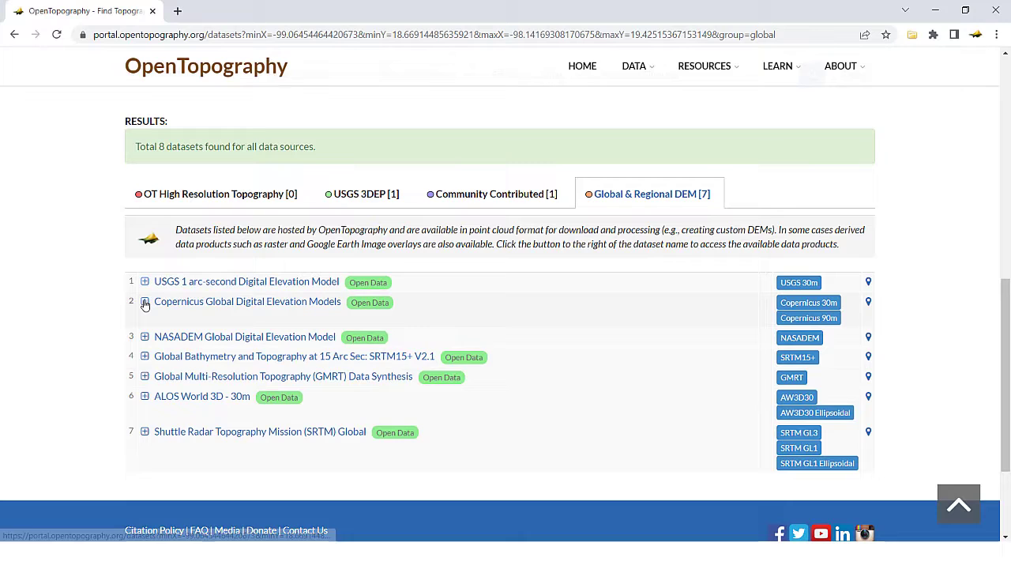
left_click(145, 316)
scroll(104, 314, "down", 2)
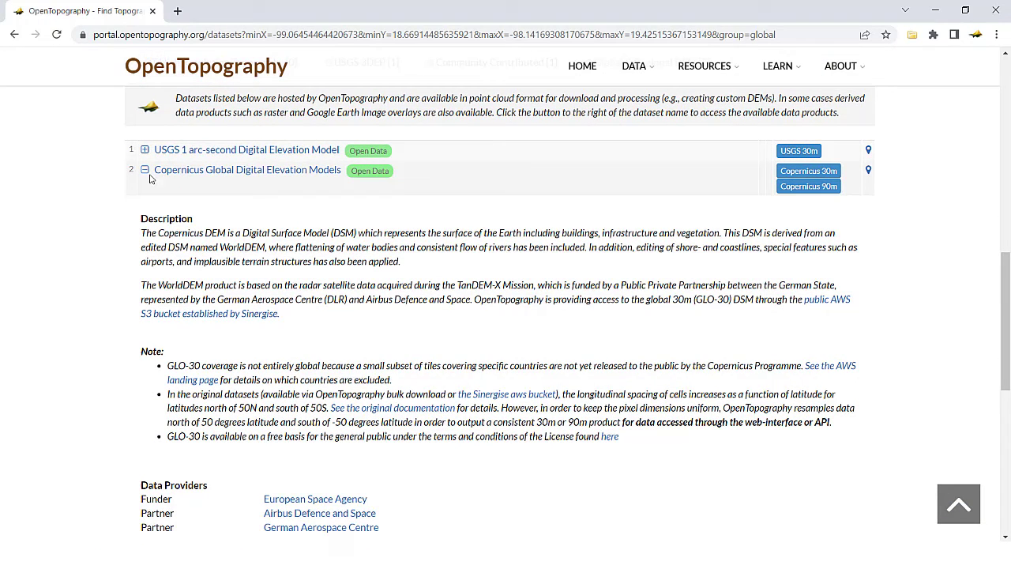
left_click(126, 169)
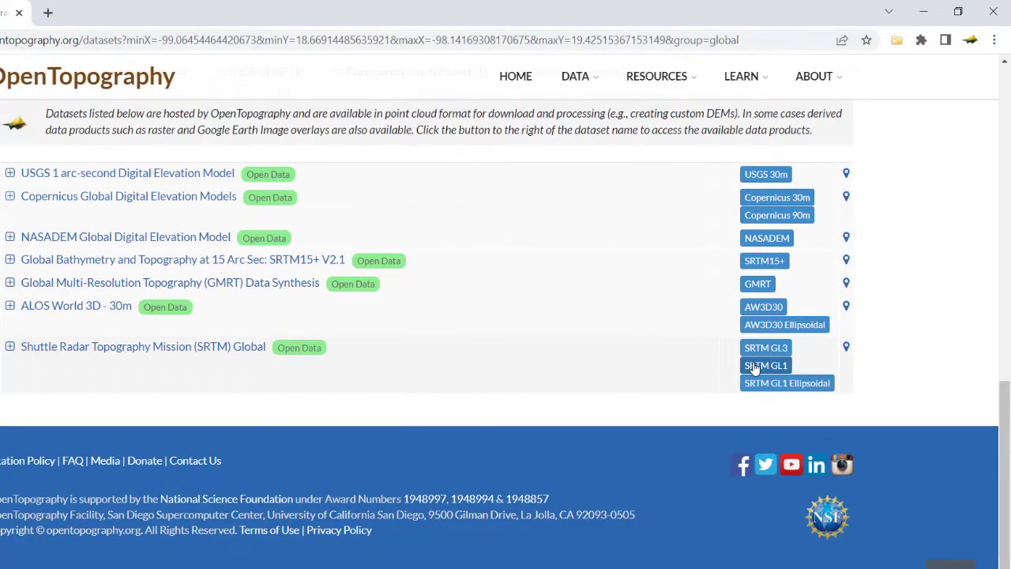
Step: Open the SRTM GL1 request page, review the ~8,154 km² selection bounds, and reach output formats
left_click(754, 366)
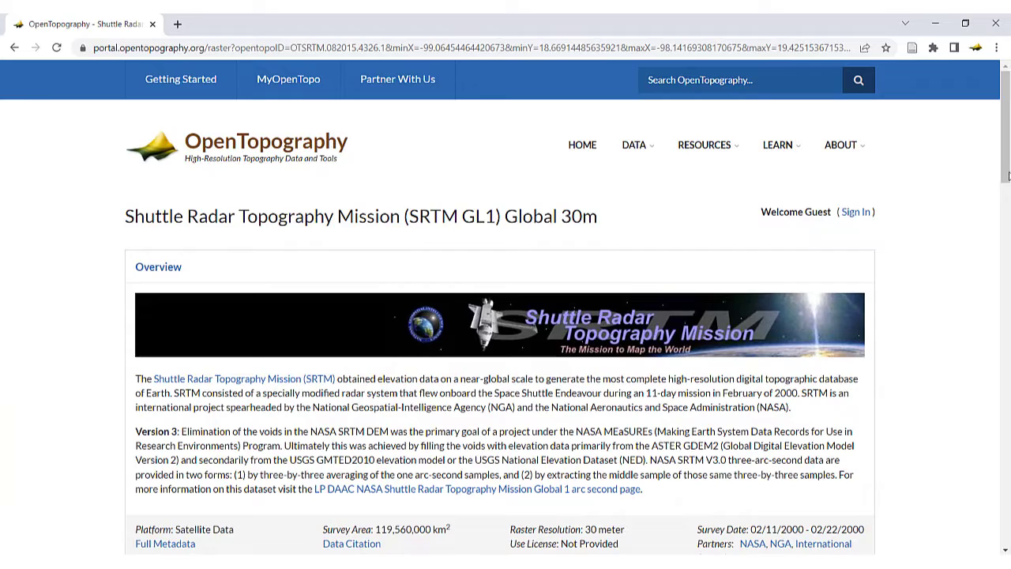
left_click_drag(1007, 175, 1006, 228)
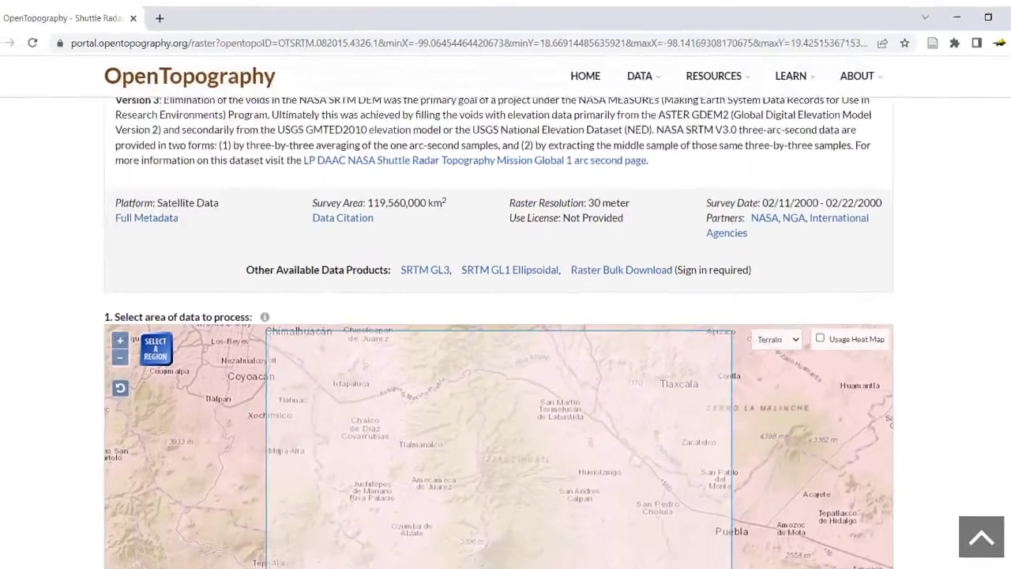
left_click_drag(1009, 216, 1008, 257)
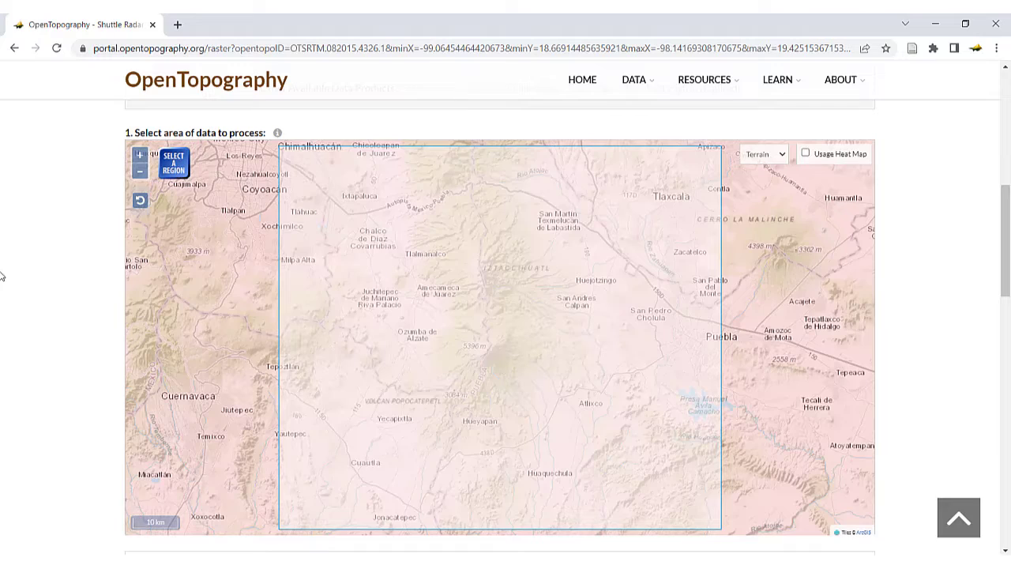
scroll(4, 278, "down", 5)
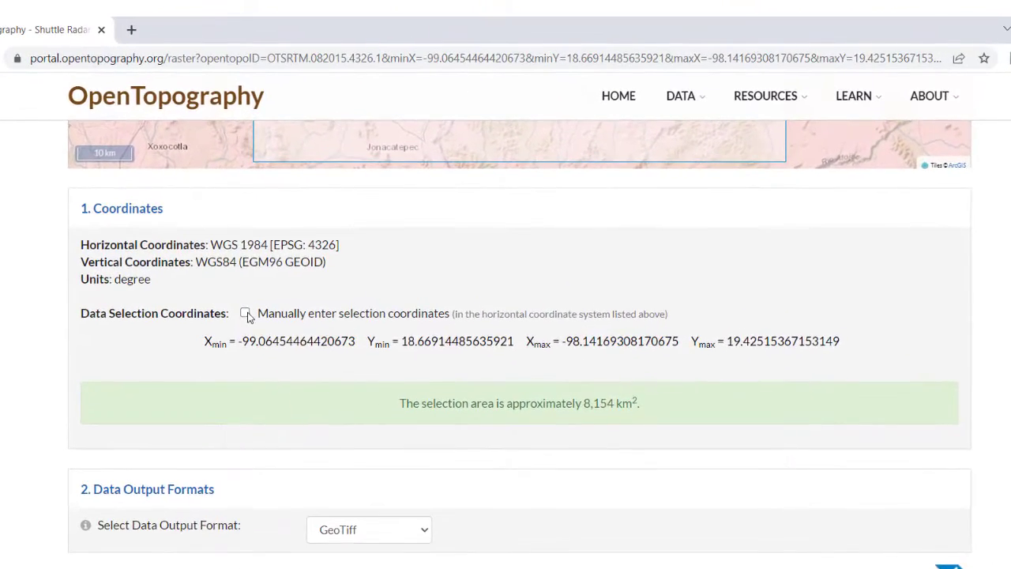
left_click(271, 260)
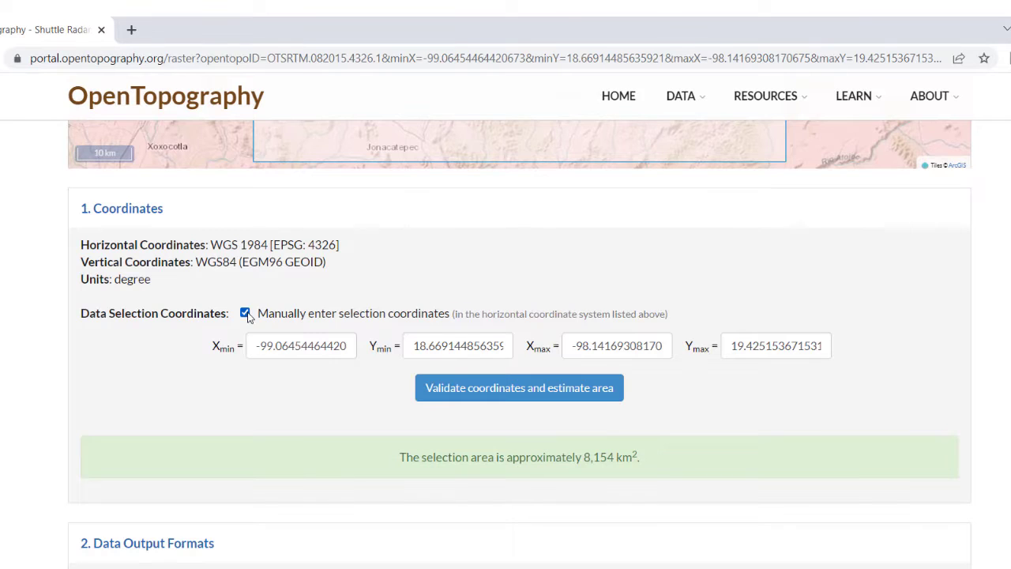
left_click(246, 313)
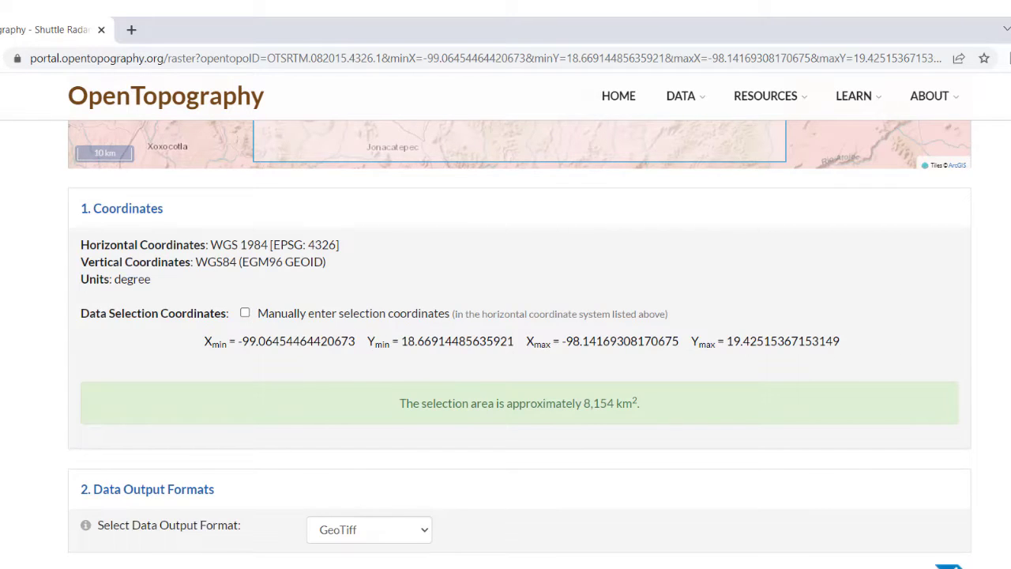
scroll(335, 312, "down", 2)
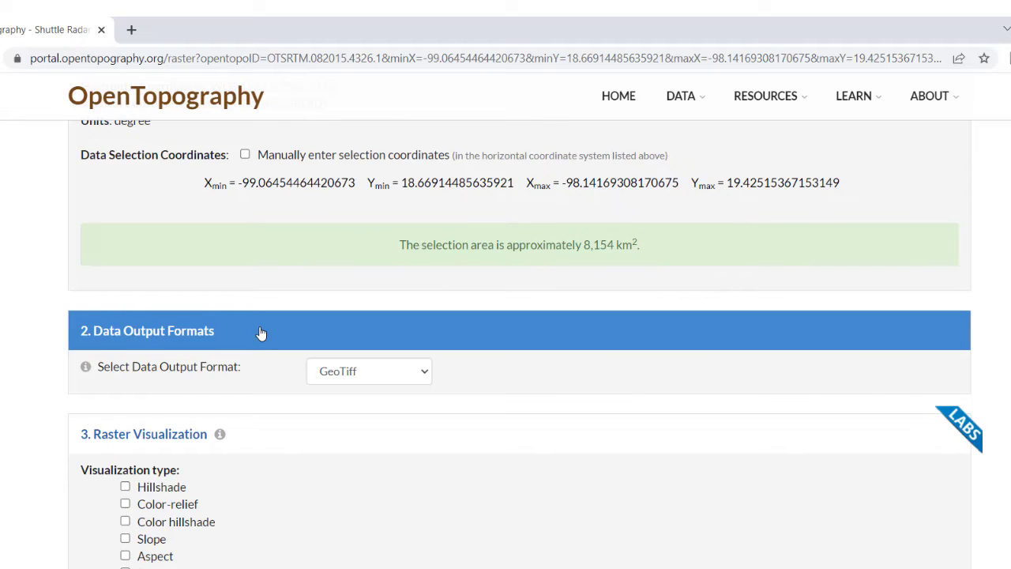
Step: Keep GeoTiff as the SRTM output format and view the Raster Visualization options
left_click(421, 372)
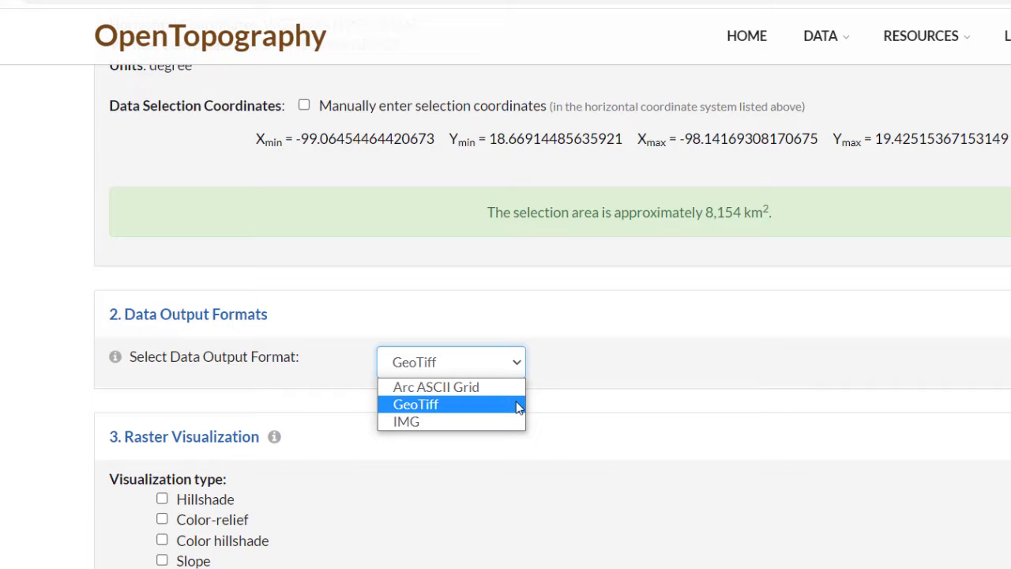
left_click(518, 404)
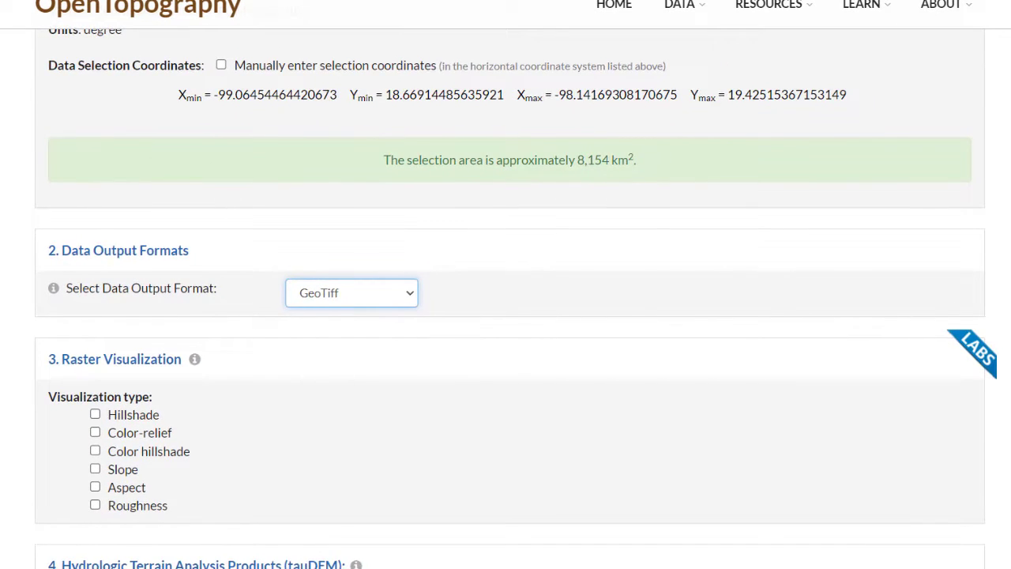
scroll(506, 300, "down", 3)
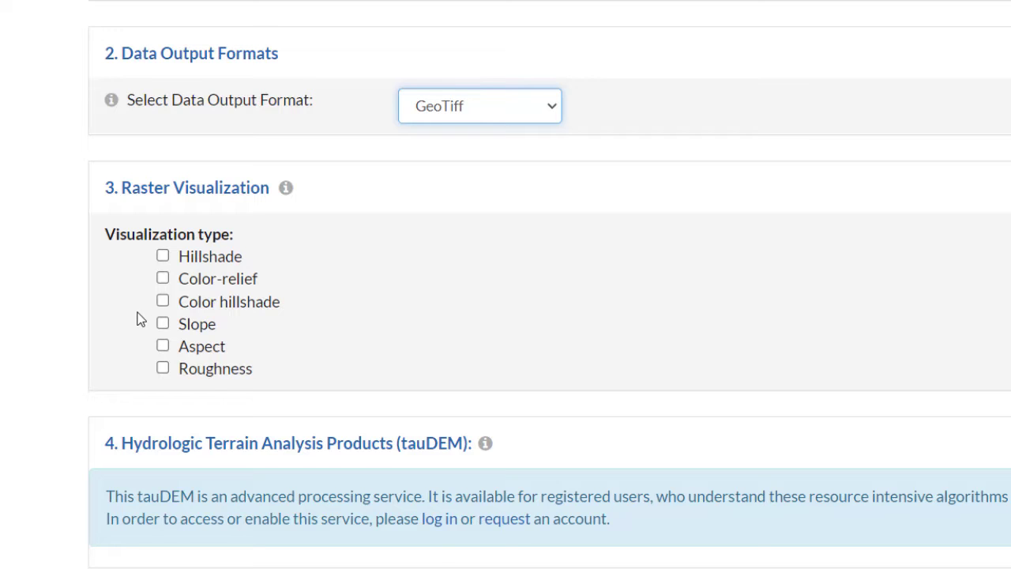
Step: Request Hillshade, Color-relief and Color hillshade products with additional Google Earth KMZ output
left_click(162, 258)
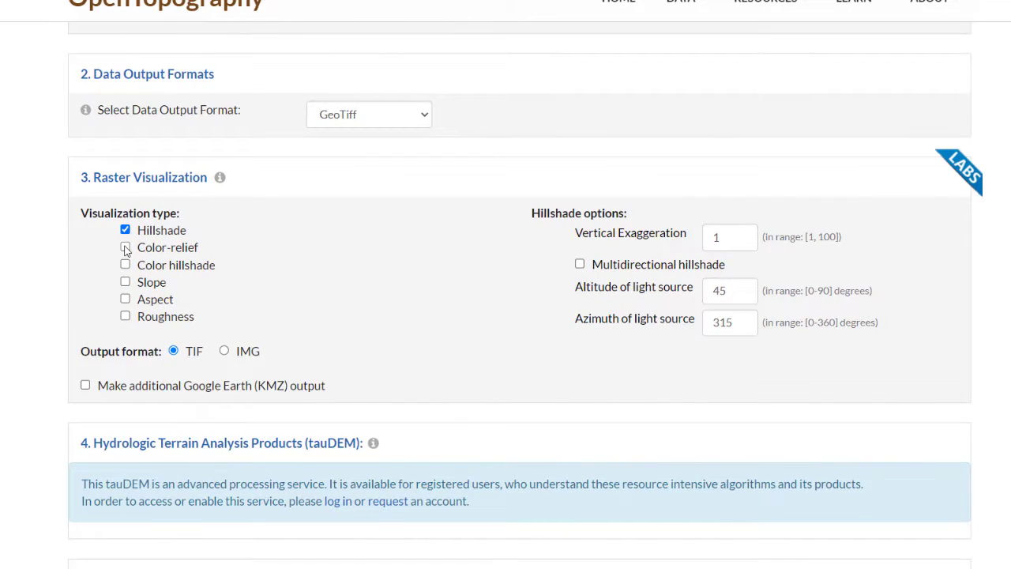
left_click(125, 248)
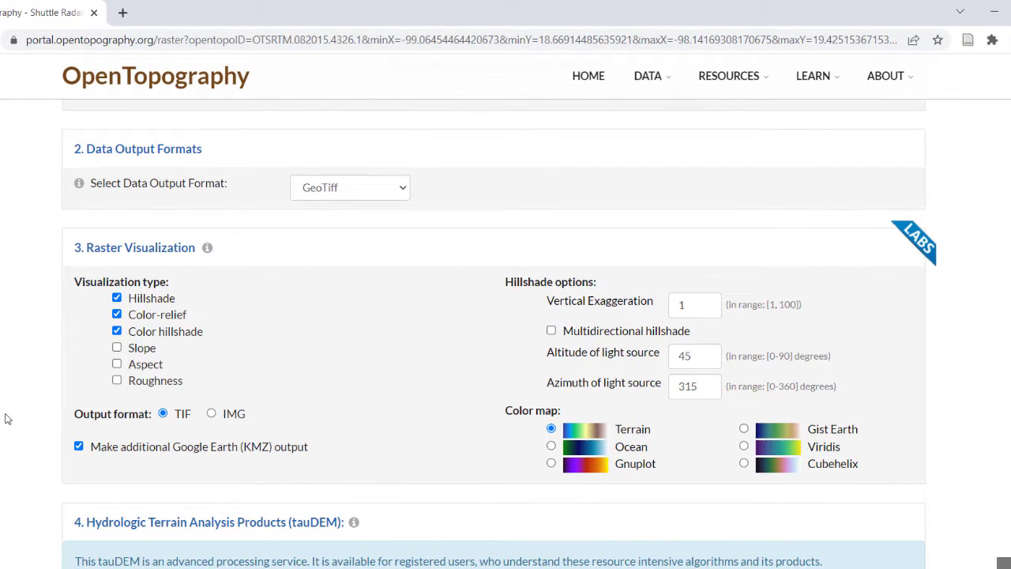
scroll(6, 418, "down", 4)
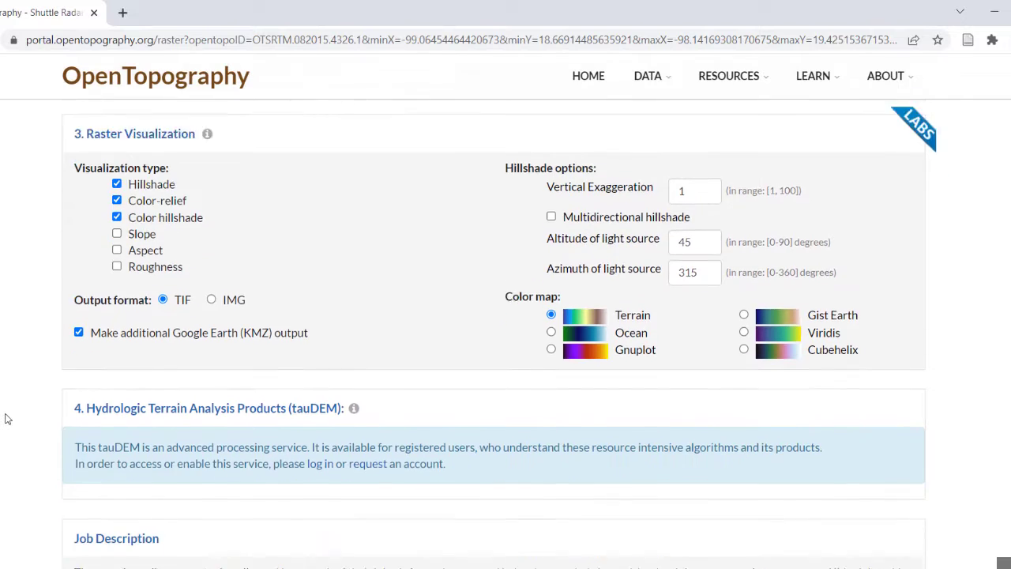
Step: Title the job MexicoDEM, enter a notification e-mail address, and submit it
scroll(6, 418, "down", 1)
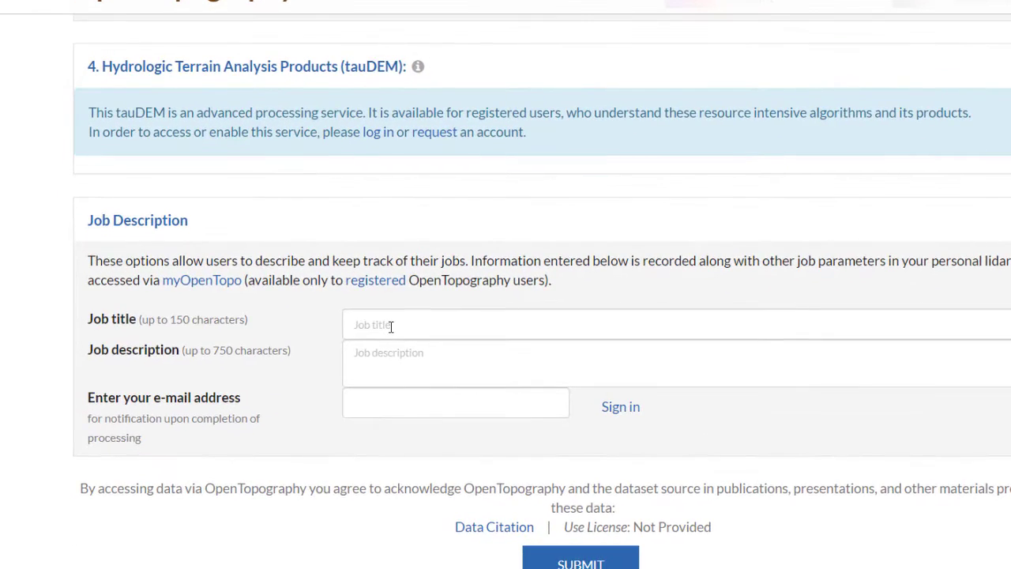
left_click(399, 364)
type("MexicoDEM")
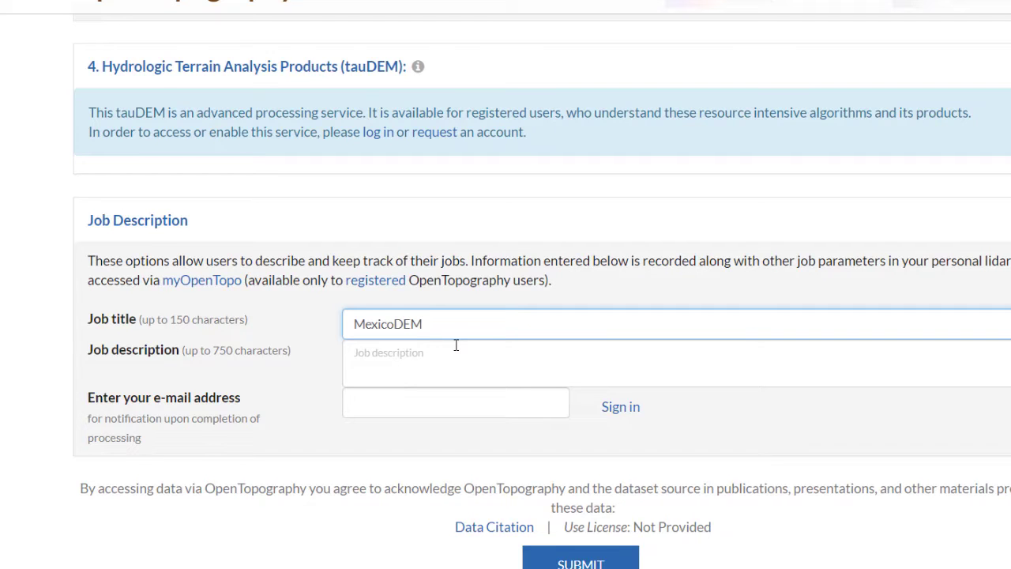
left_click(365, 409)
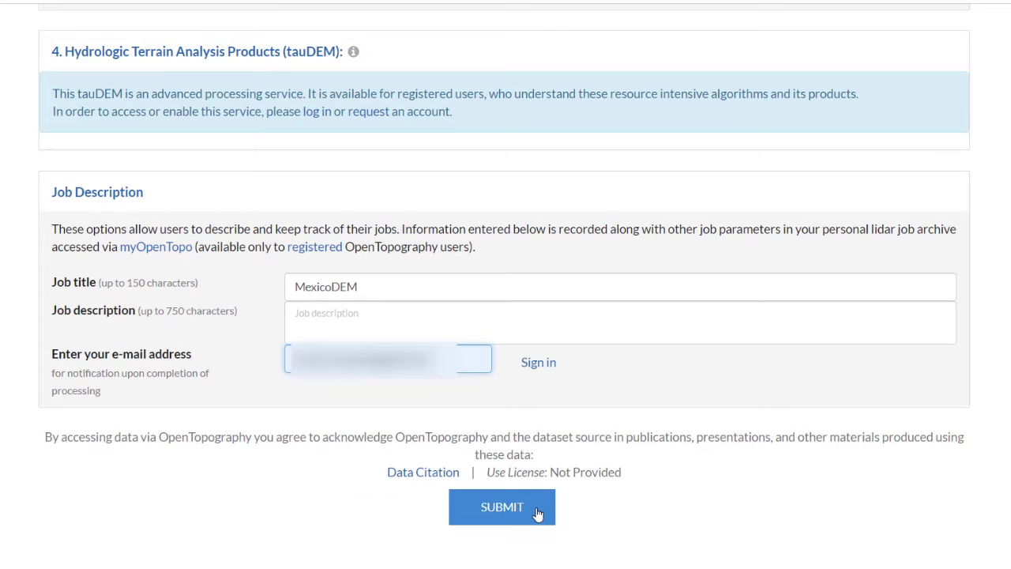
left_click(537, 514)
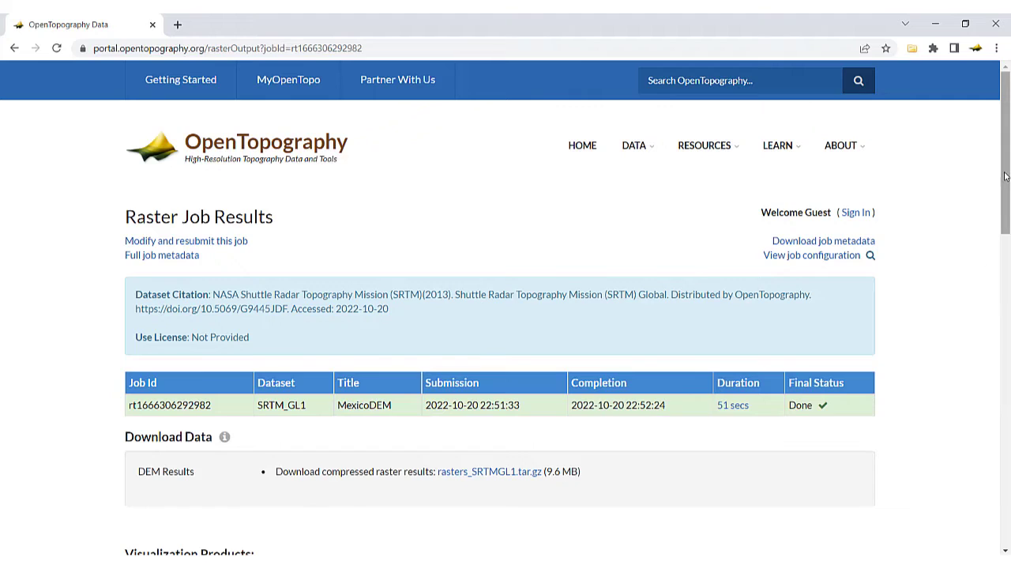
Step: Download rasters_SRTMGL1.tar.gz and view the hillshade, color-relief and KMZ result previews
scroll(1006, 175, "down", 3)
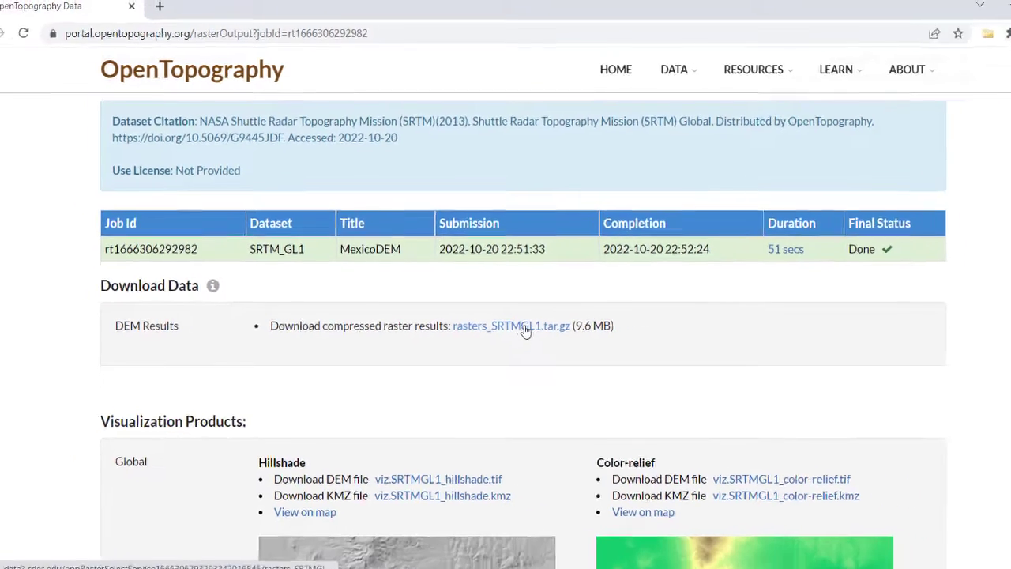
left_click(525, 330)
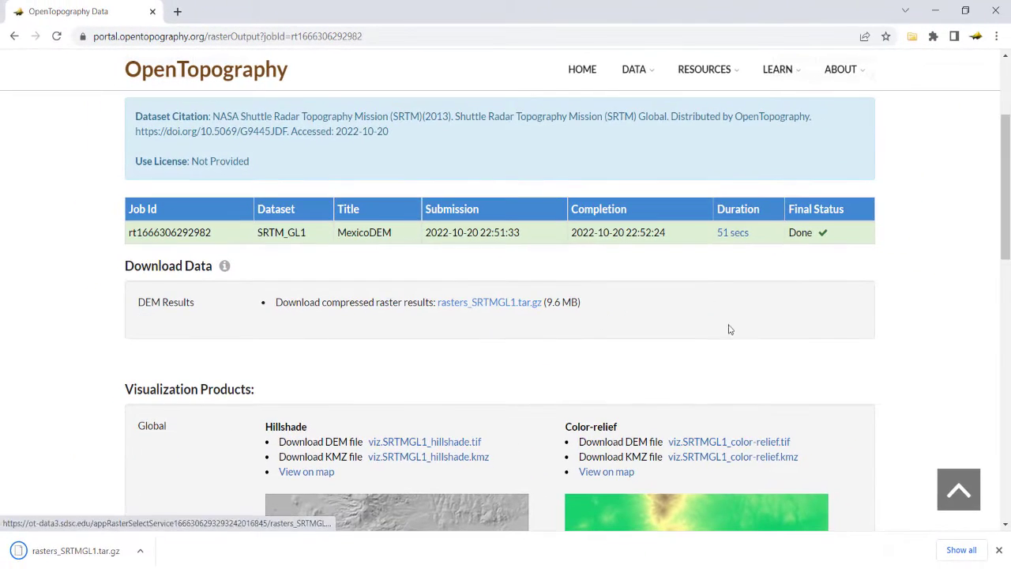
scroll(729, 330, "down", 1)
scroll(953, 292, "down", 1)
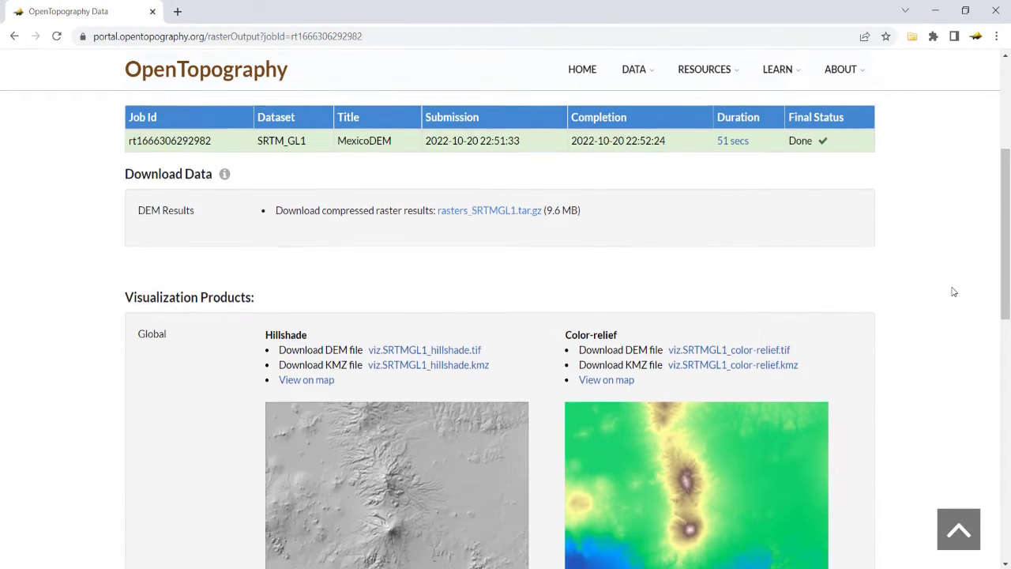
scroll(953, 292, "down", 2)
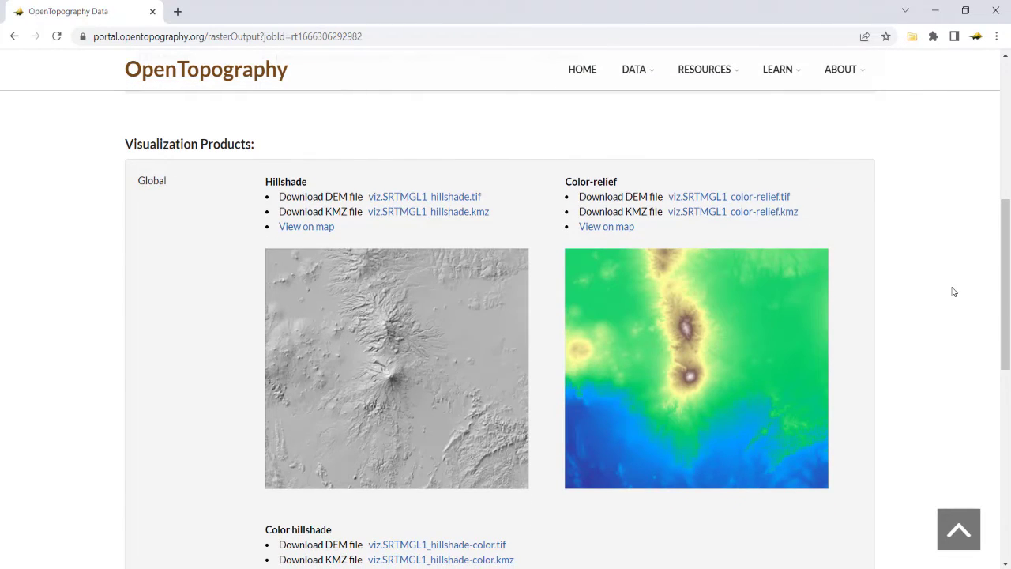
Step: Download the hillshade KMZ file from the MexicoDEM results page
scroll(953, 292, "down", 4)
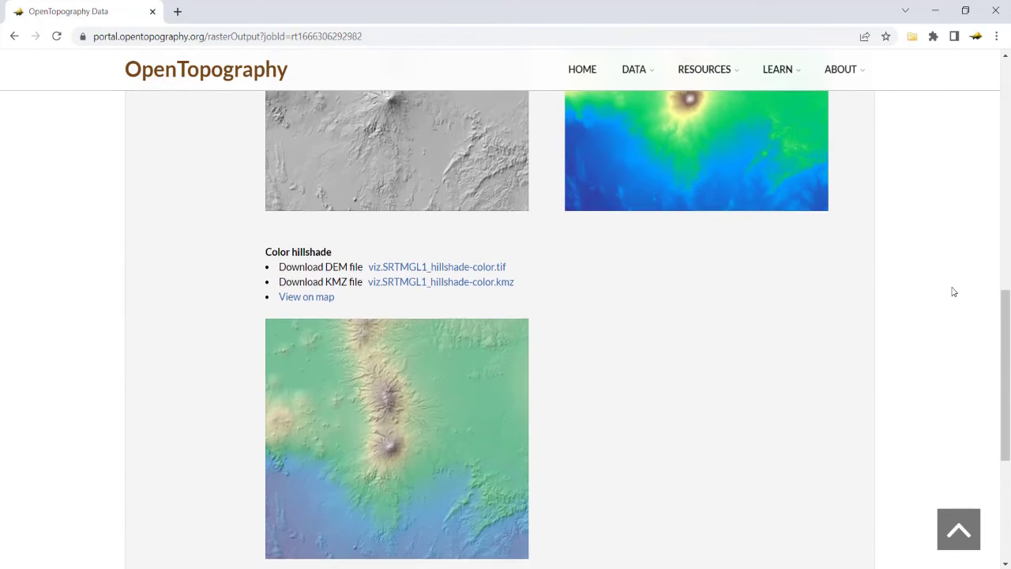
scroll(953, 292, "down", 1)
scroll(954, 292, "up", 5)
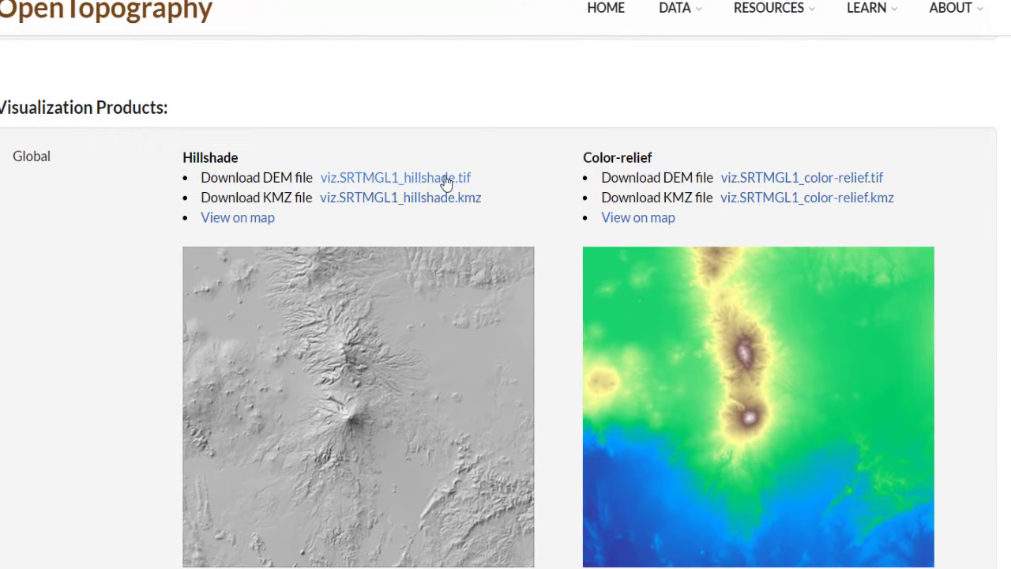
scroll(449, 198, "up", 1)
left_click(446, 207)
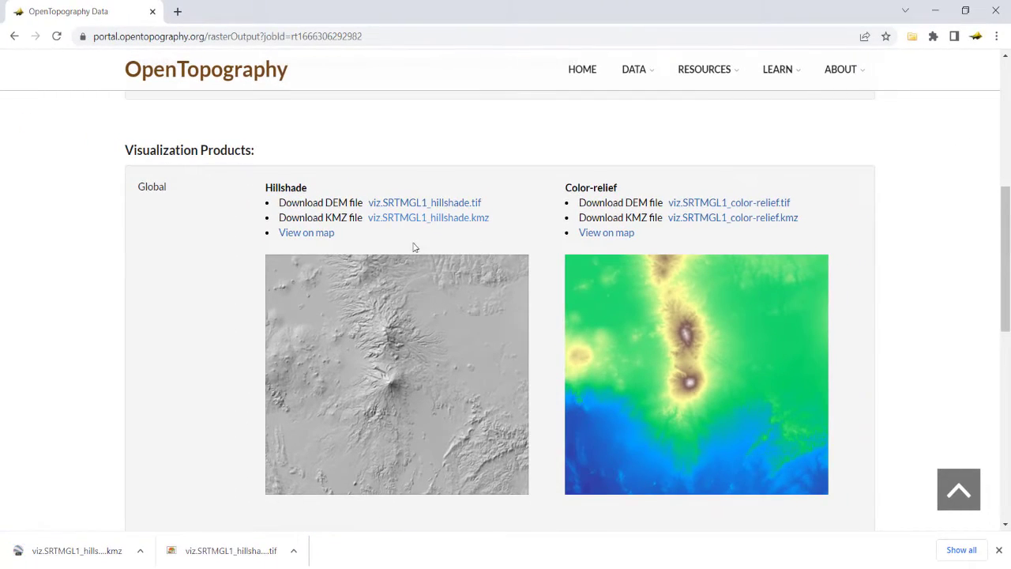
Step: Preview the hillshade overlaid on the satellite map, zoomed and centred, then return to the results page
left_click(325, 235)
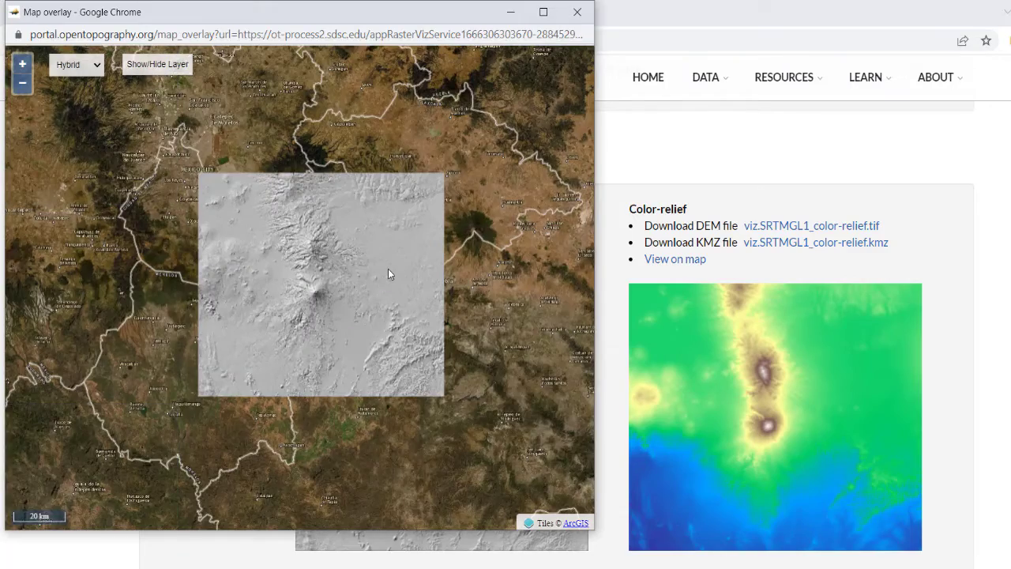
scroll(387, 274, "up", 1)
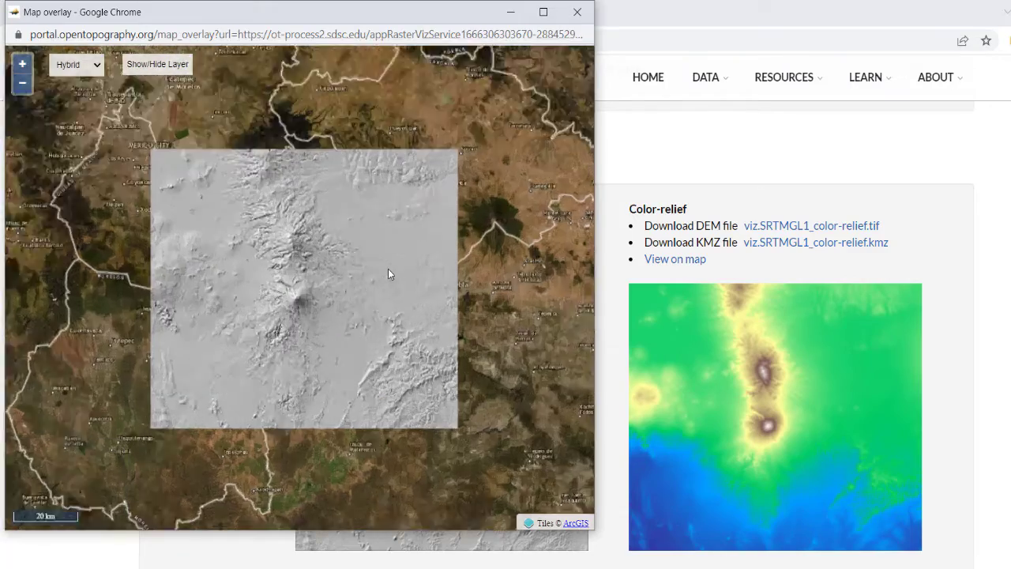
left_click_drag(345, 269, 415, 244)
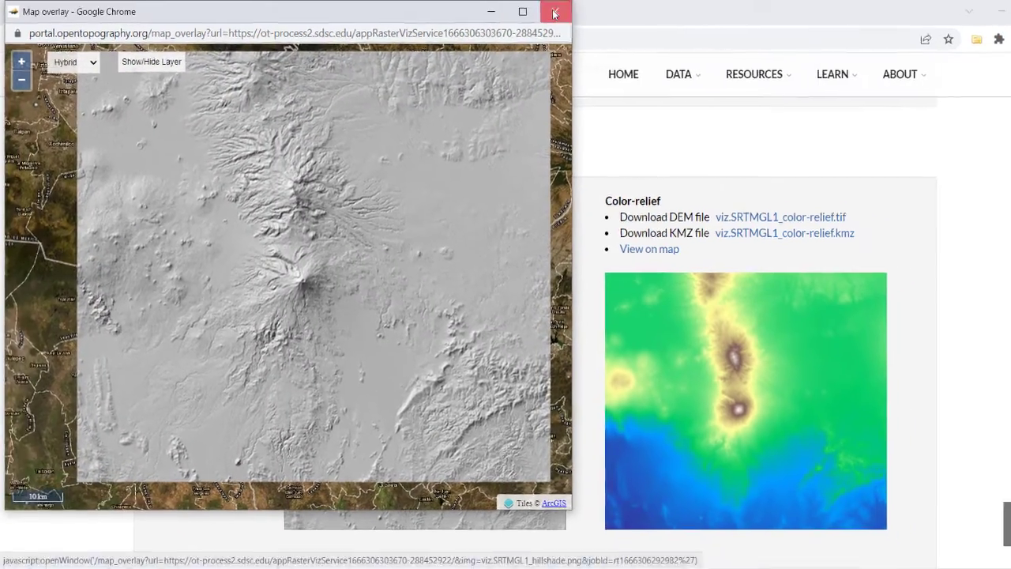
left_click(596, 379)
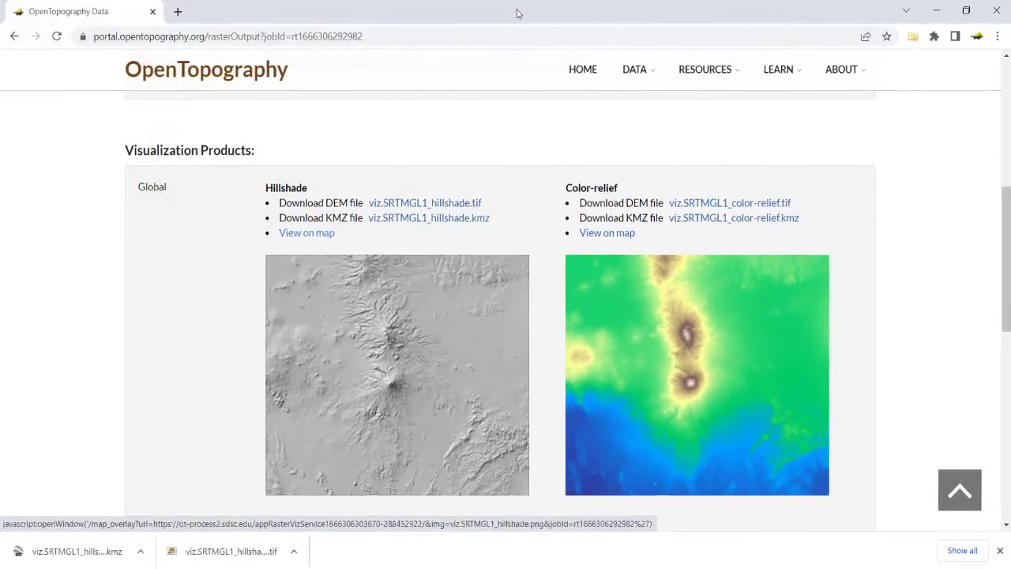
Step: Open the full-resolution hillshade PNG and bring up its Save image as… option
left_click(474, 350)
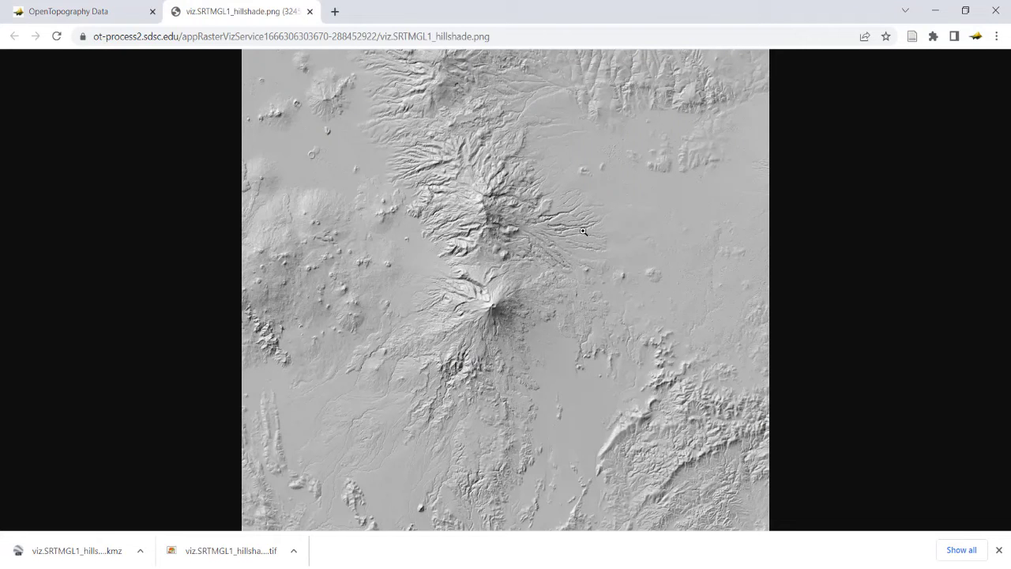
right_click(583, 231)
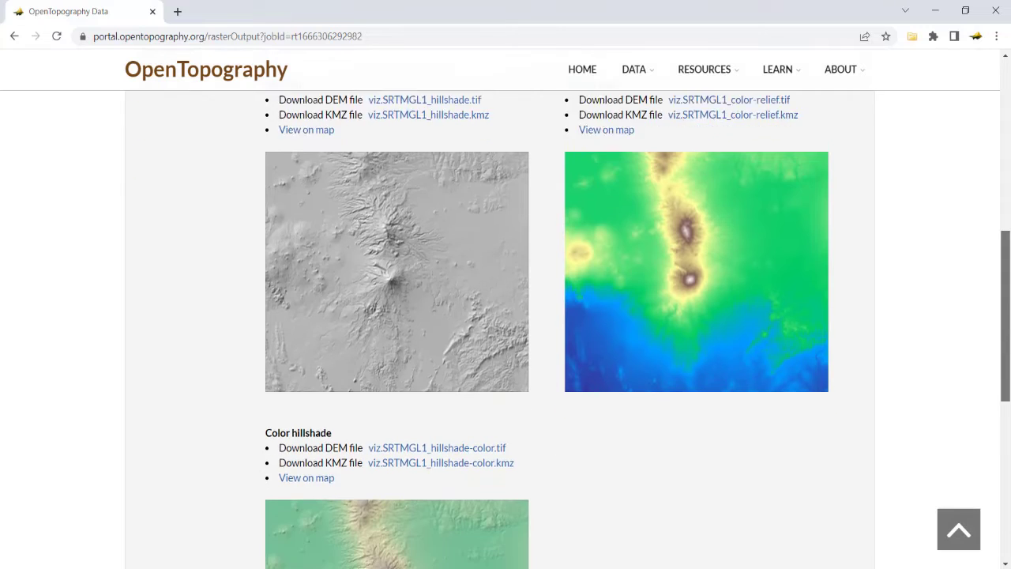
scroll(1007, 424, "down", 5)
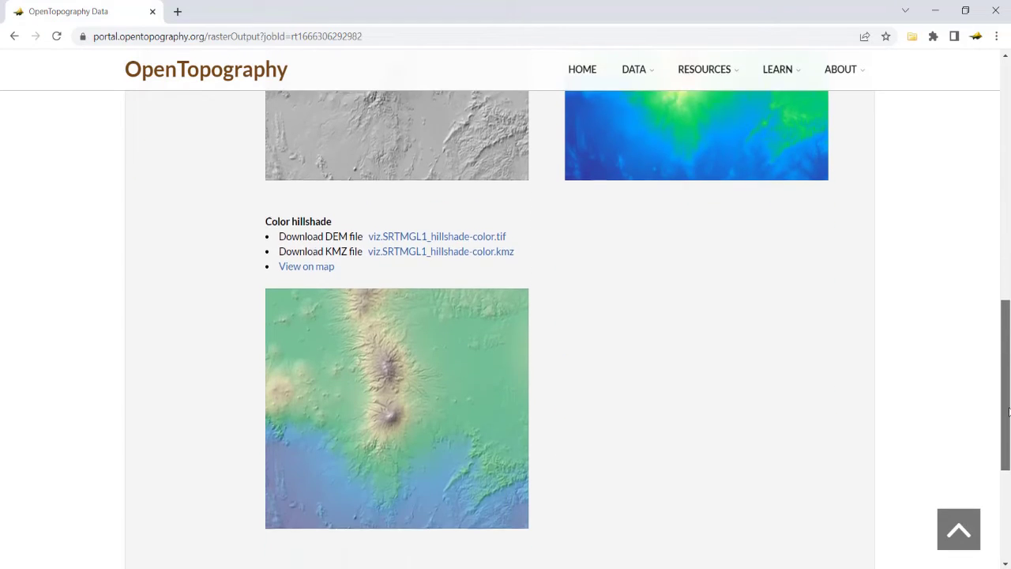